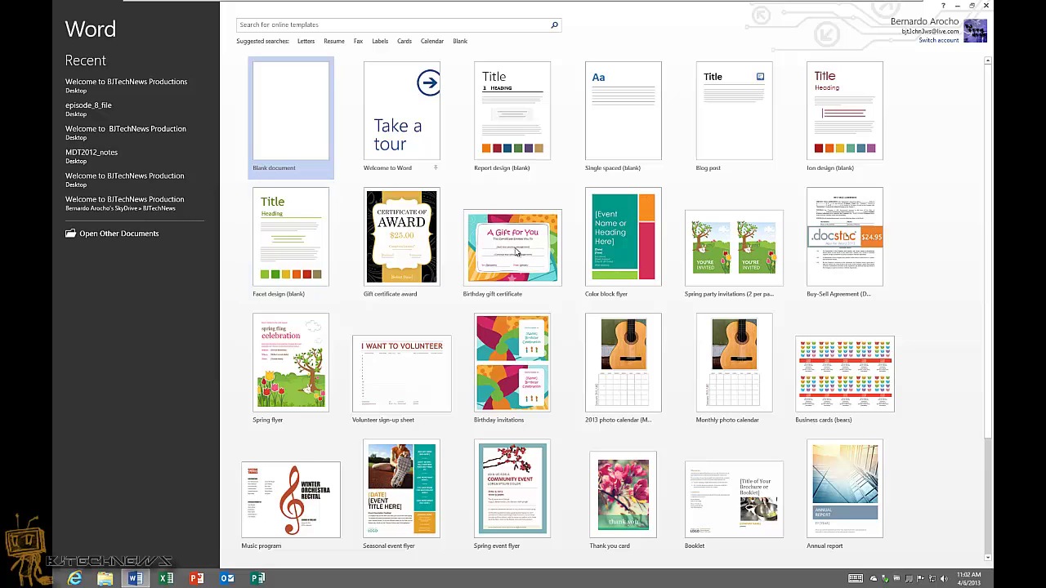
# Browse the start-screen templates, then search the online templates for 'technology'
pyautogui.scroll(-1, 537, 264)
pyautogui.scroll(-2, 537, 264)
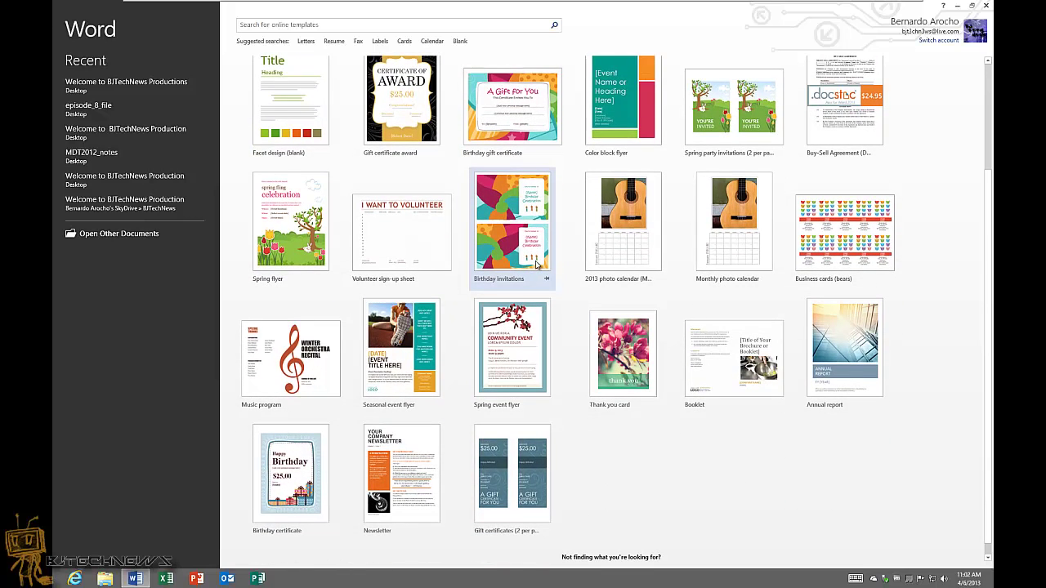
pyautogui.scroll(3, 537, 264)
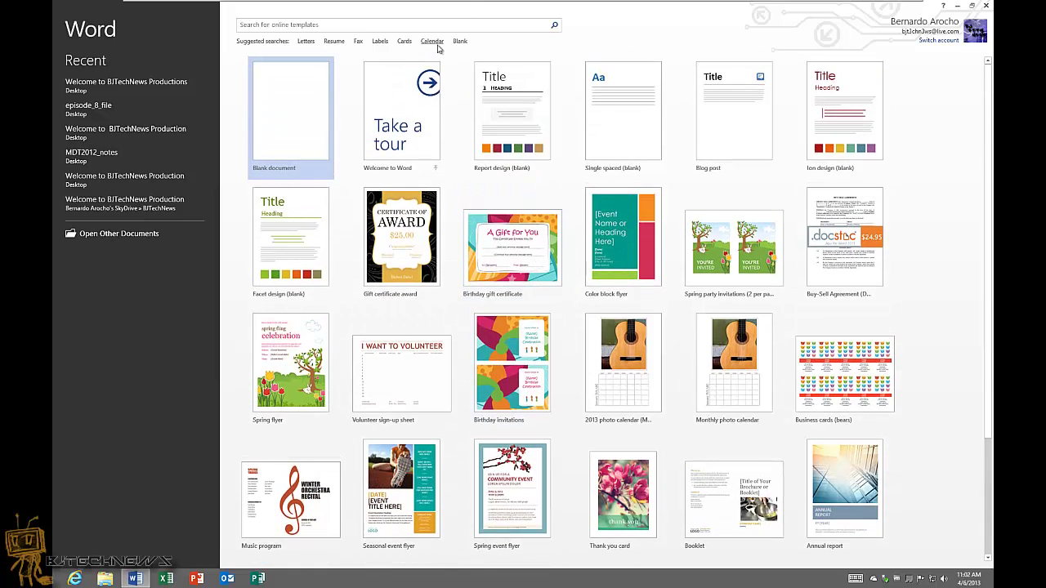
pyautogui.scroll(-3, 499, 209)
pyautogui.scroll(-1, 499, 203)
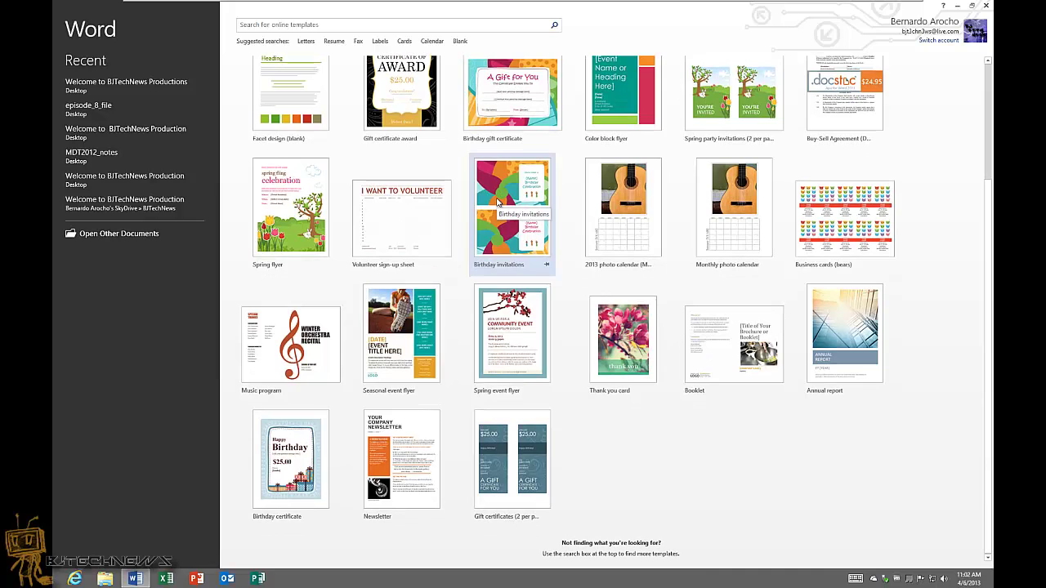
pyautogui.scroll(4, 498, 202)
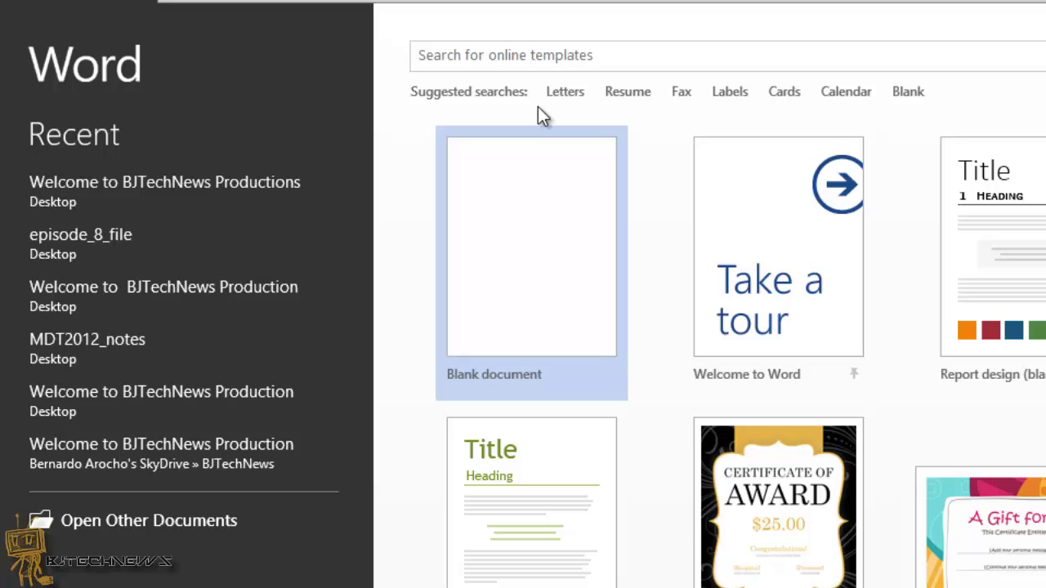
pyautogui.click(555, 54)
pyautogui.write('technolog')
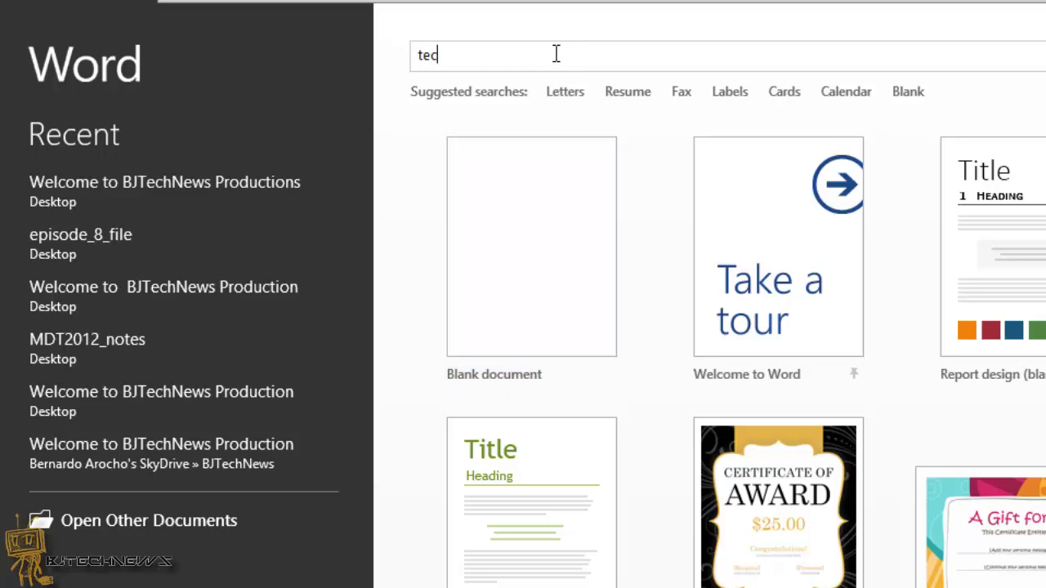
pyautogui.write('y')
pyautogui.press('Return')
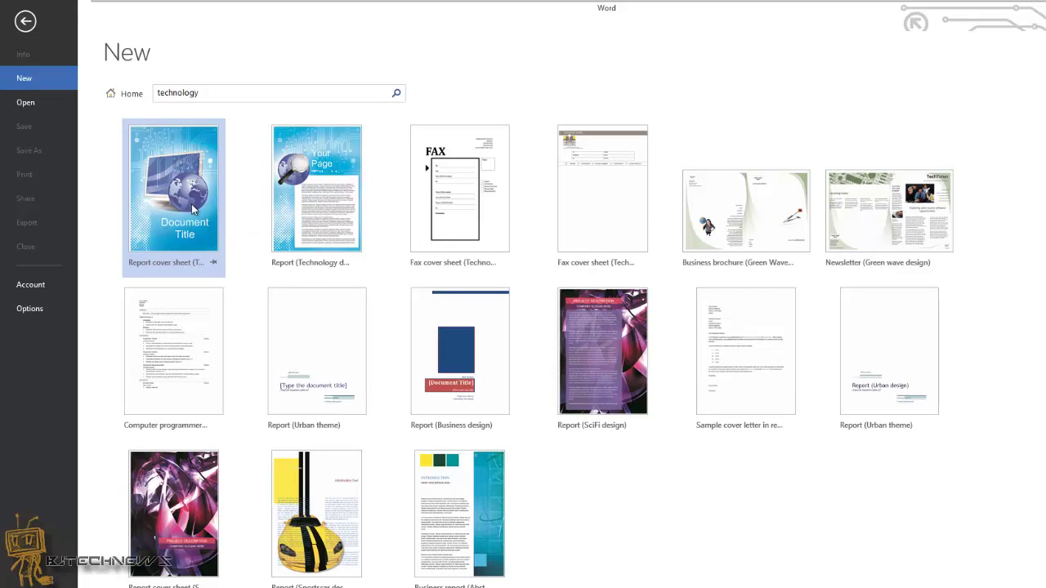
# Preview the technology templates and pin Report (Technology design) to the start screen
pyautogui.click(192, 208)
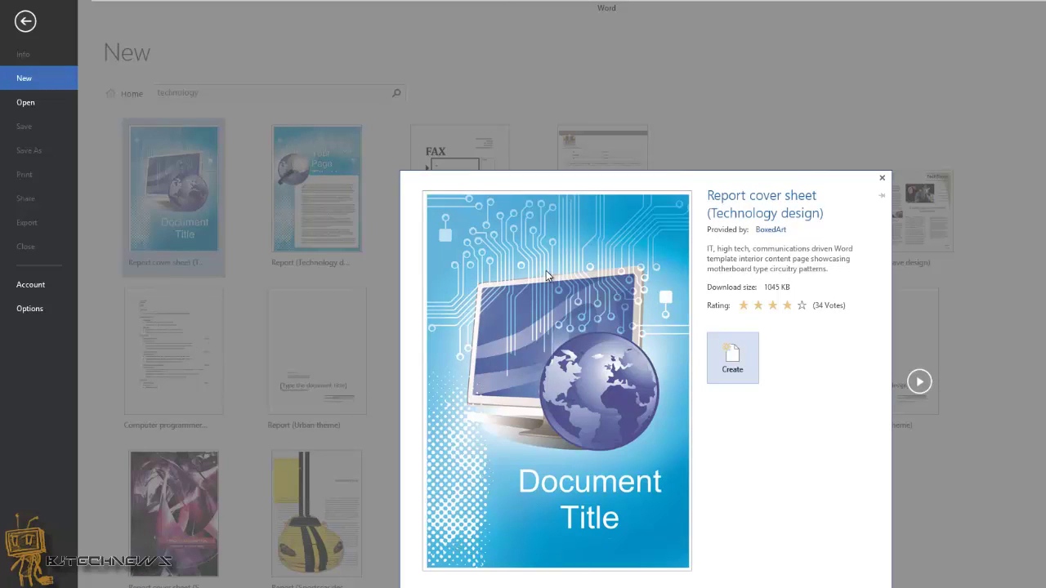
pyautogui.click(882, 179)
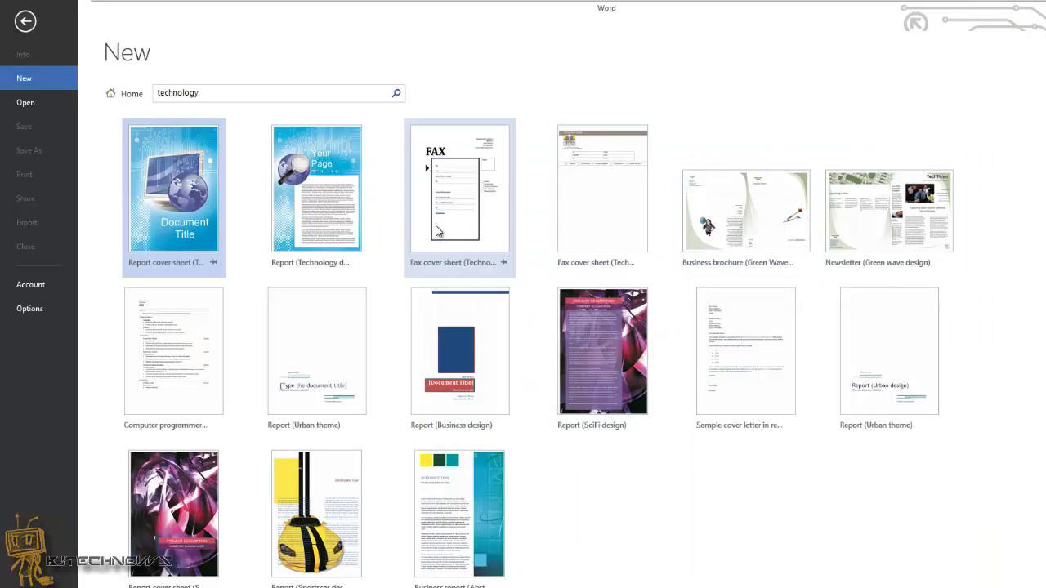
pyautogui.click(329, 204)
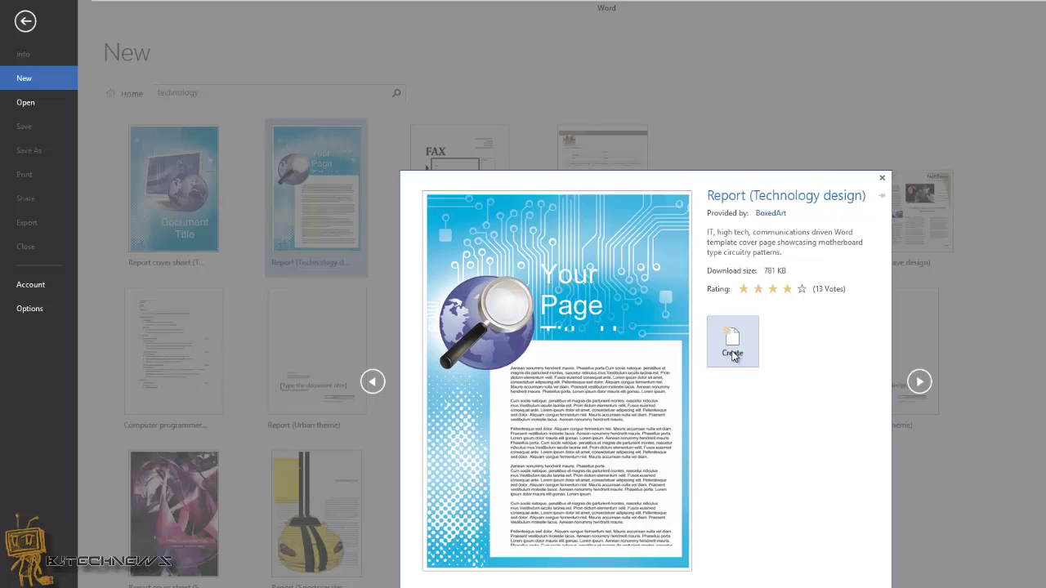
pyautogui.click(885, 200)
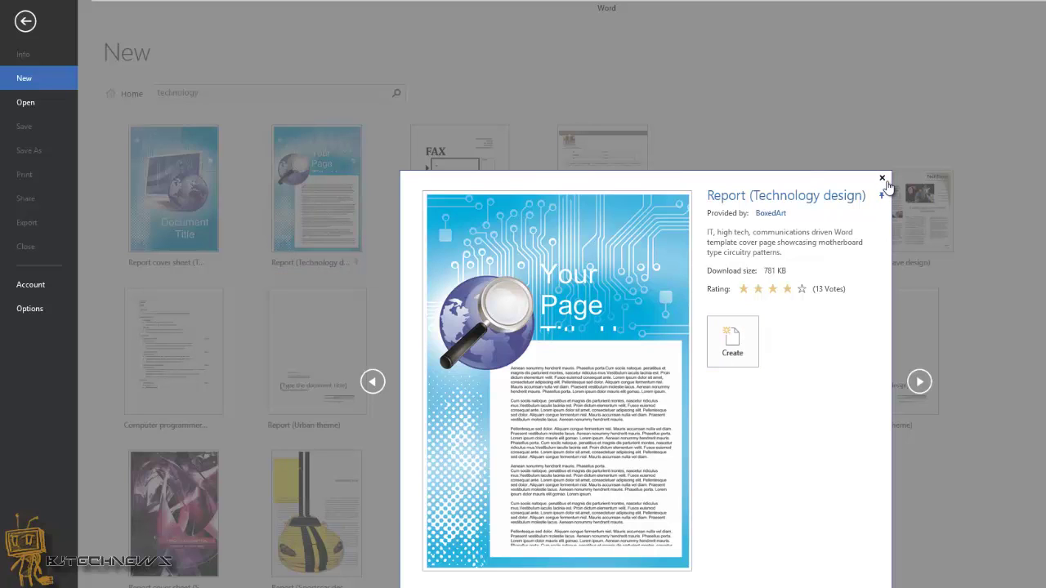
pyautogui.click(882, 178)
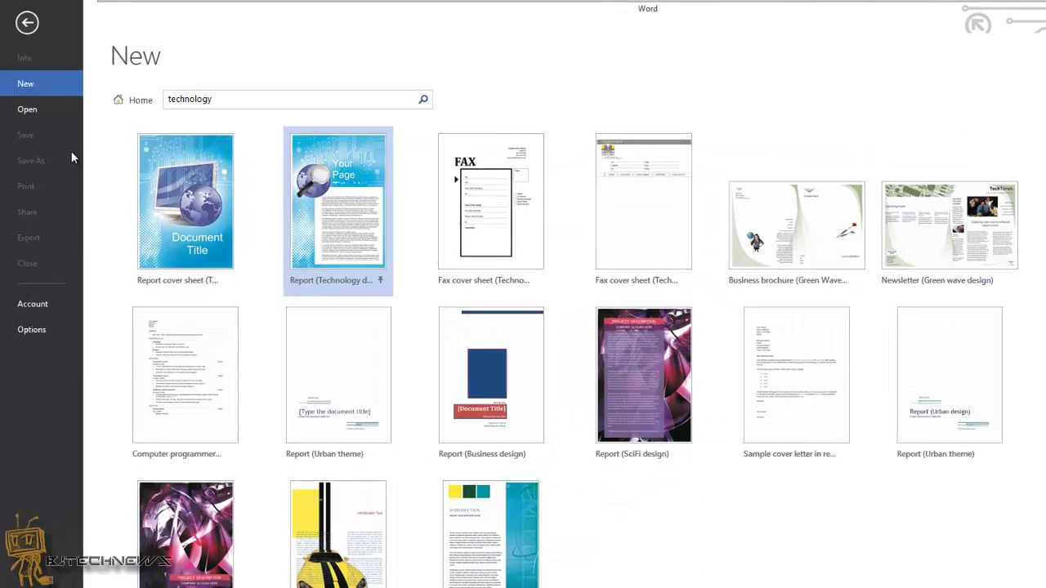
pyautogui.click(27, 23)
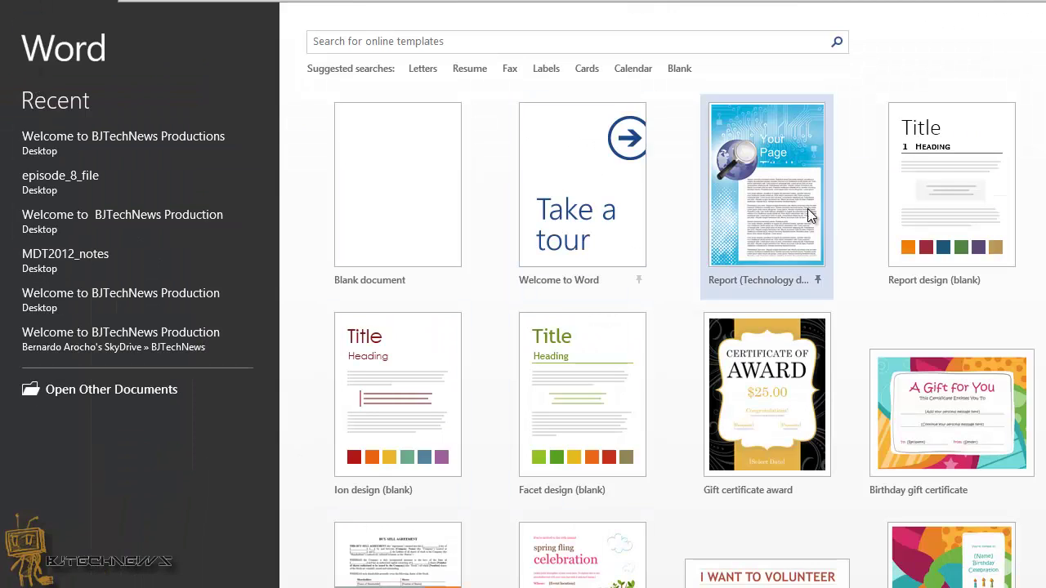
# Create a document from the pinned Report (Technology design) template and select its title text
pyautogui.doubleClick(751, 241)
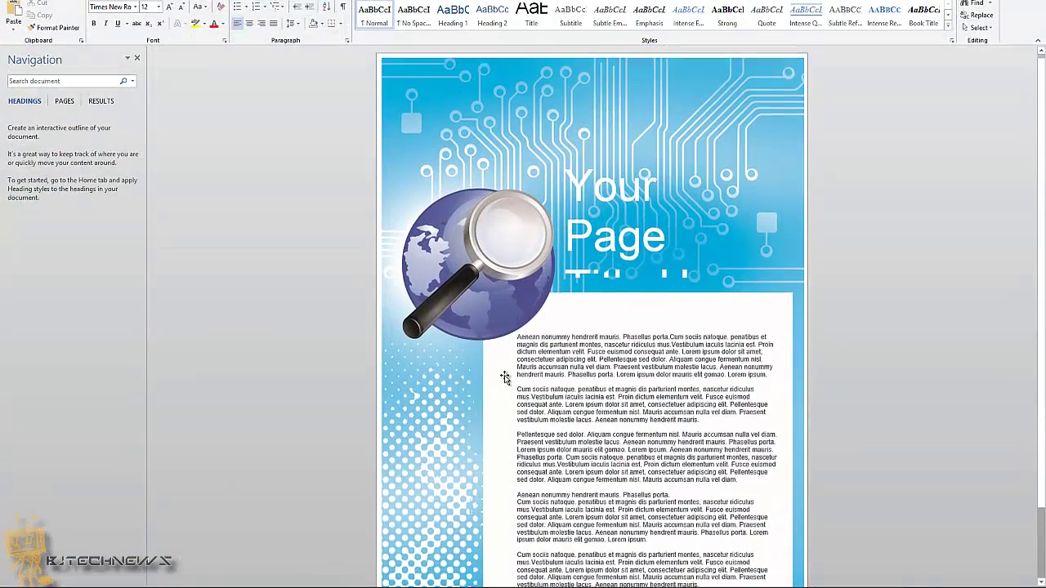
pyautogui.click(652, 346)
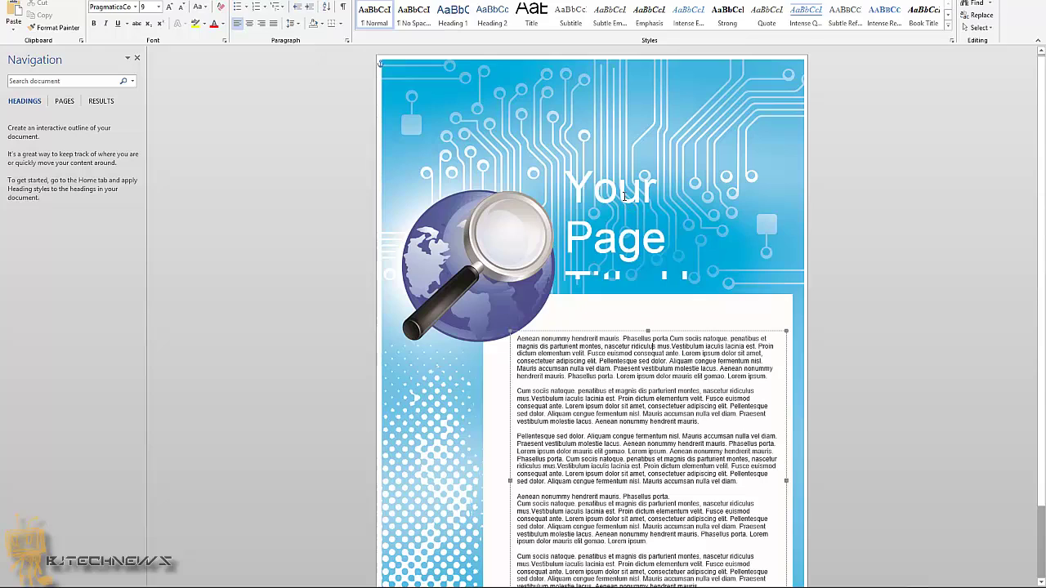
pyautogui.doubleClick(621, 245)
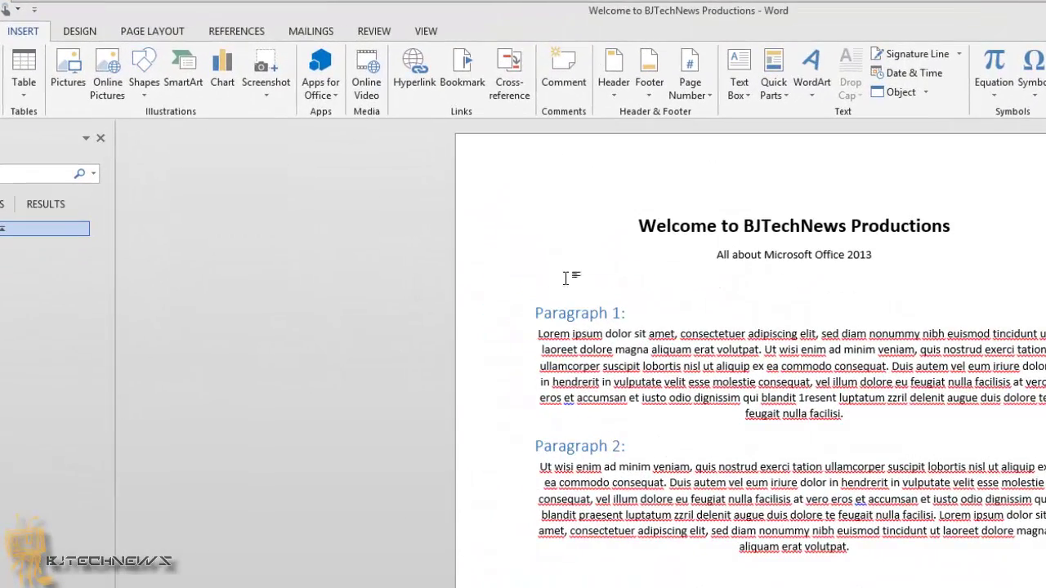
# Insert the BTN_character_coName picture from the Desktop beneath the subtitle
pyautogui.click(71, 75)
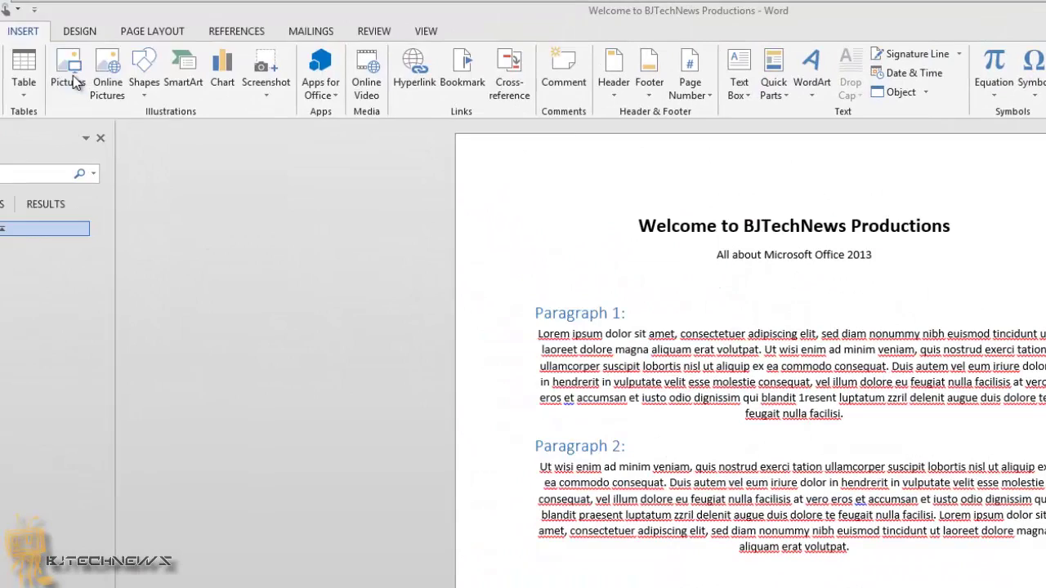
pyautogui.click(7, 151)
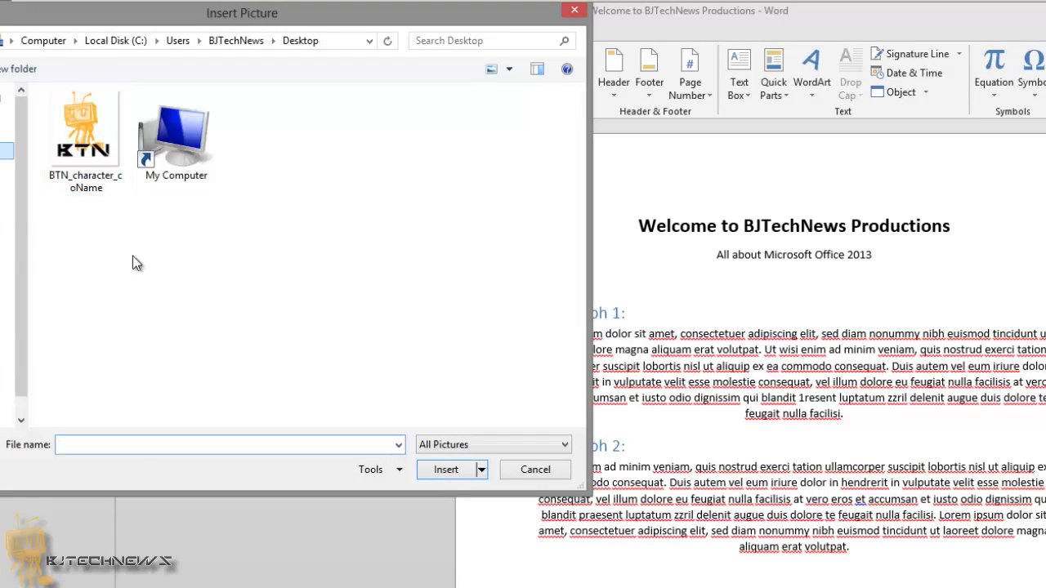
pyautogui.doubleClick(314, 208)
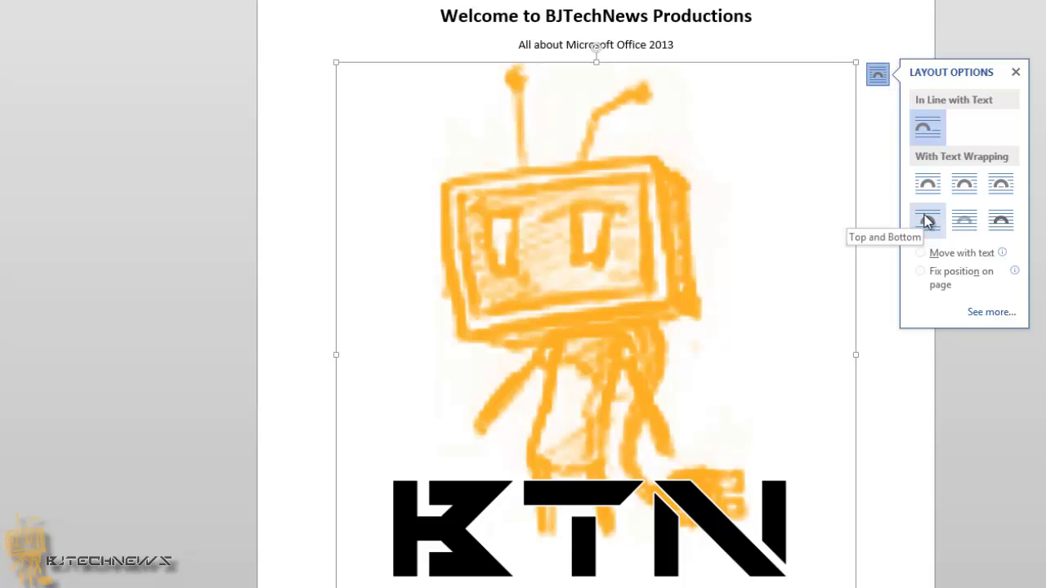
# Set the logo to Top and Bottom wrapping with Fix position on page
pyautogui.click(927, 220)
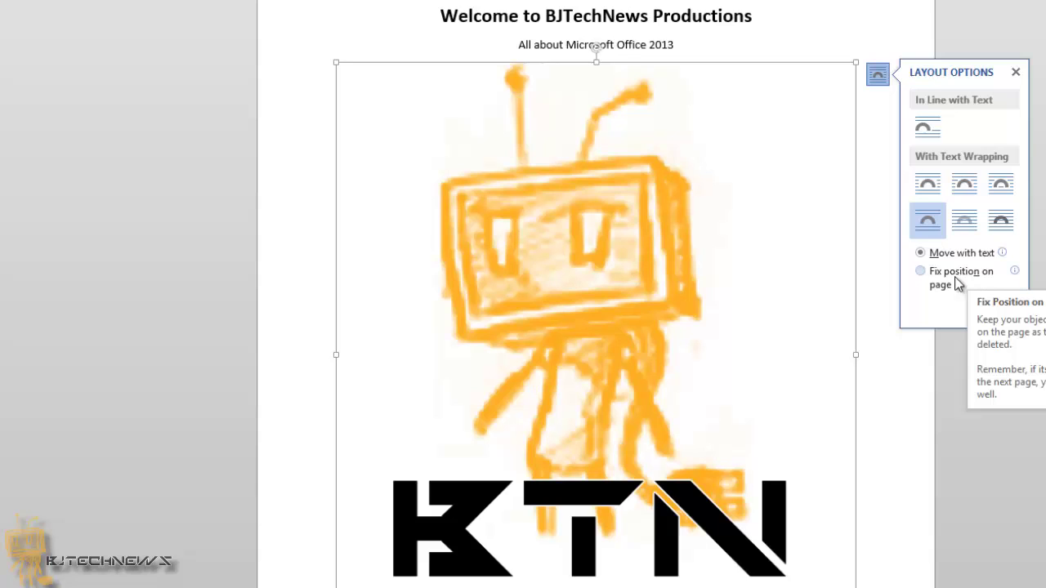
pyautogui.click(921, 274)
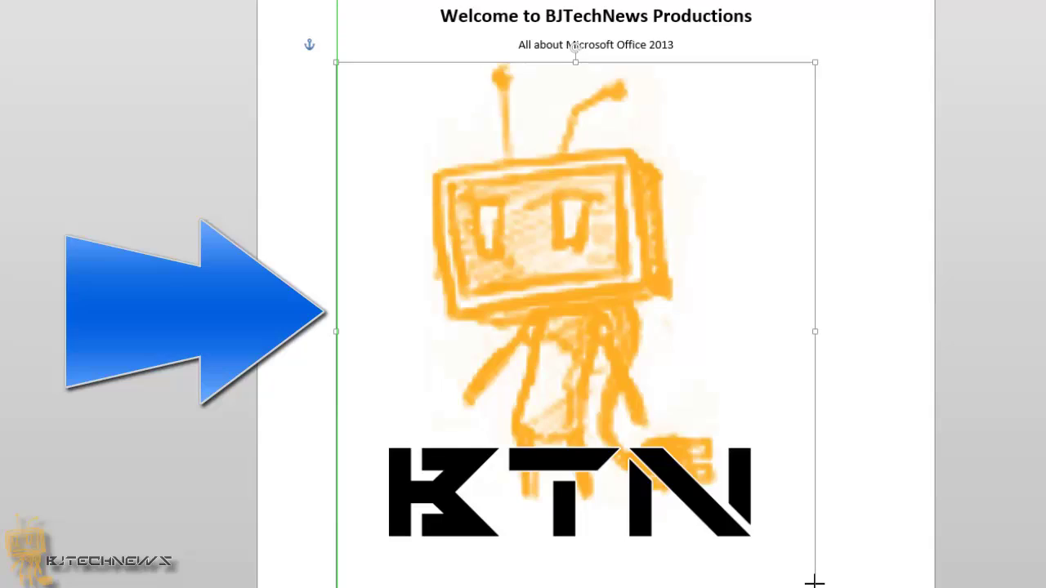
# Shrink the logo by its corner, try stretching it across the margins, then undo the stretch
pyautogui.moveTo(814, 582); pyautogui.dragTo(508, 237)
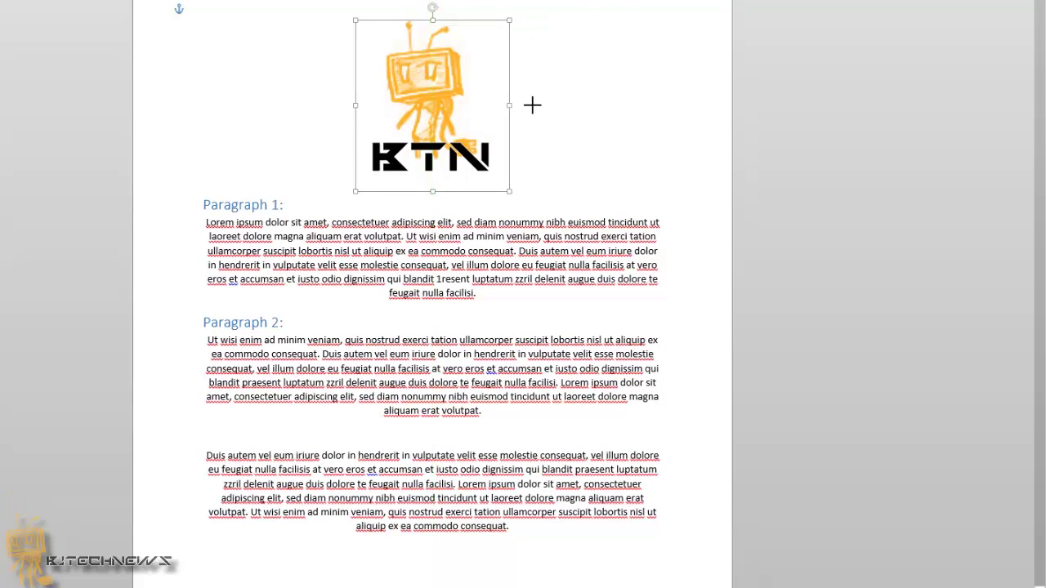
pyautogui.moveTo(532, 104); pyautogui.dragTo(683, 105)
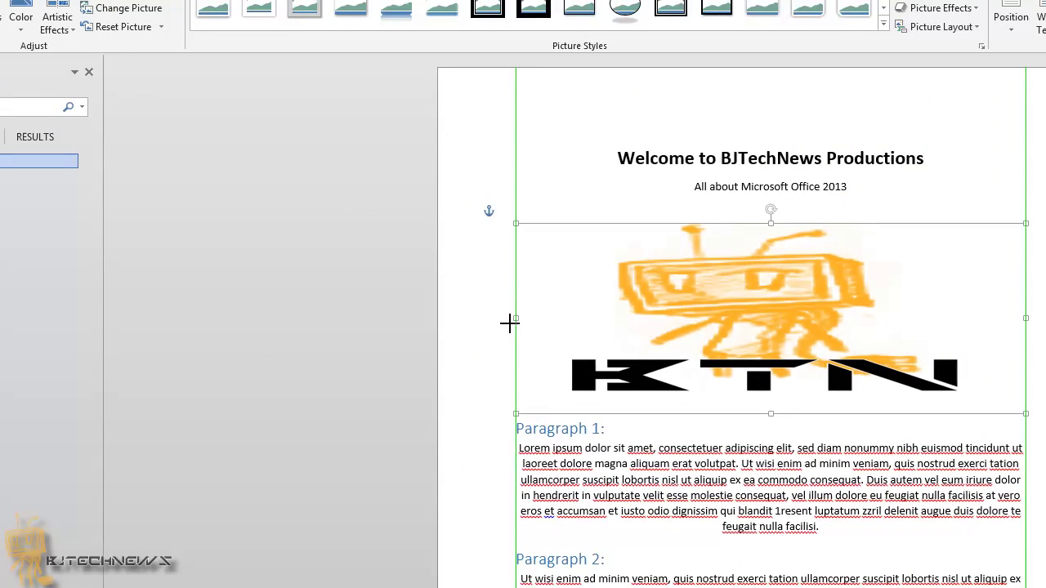
pyautogui.moveTo(508, 323); pyautogui.dragTo(509, 319)
pyautogui.hotkey('ctrl', 'z')
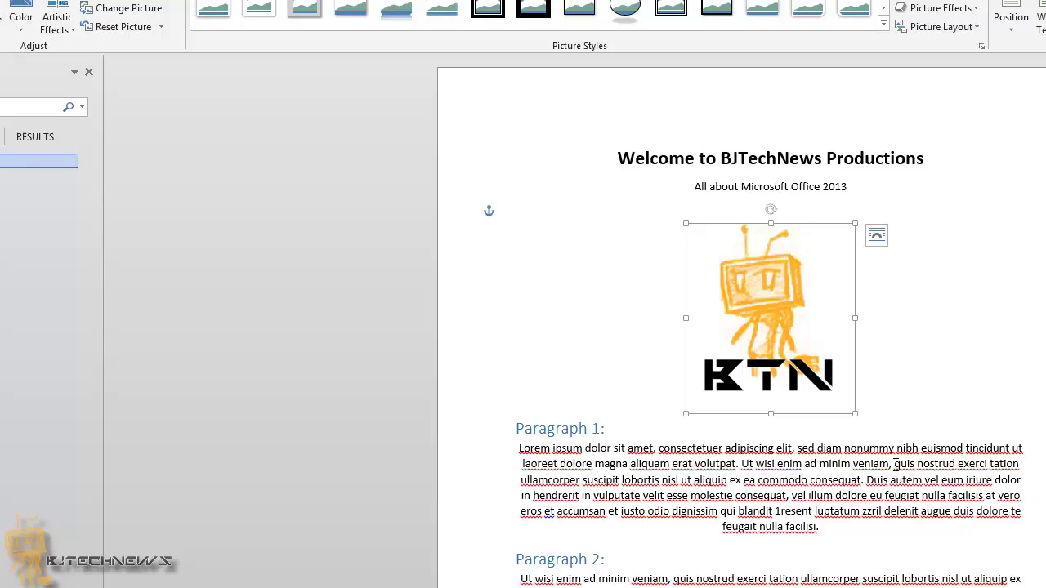
# Insert a second BTN_character_coName picture after 'veniam' in Paragraph 1
pyautogui.click(893, 463)
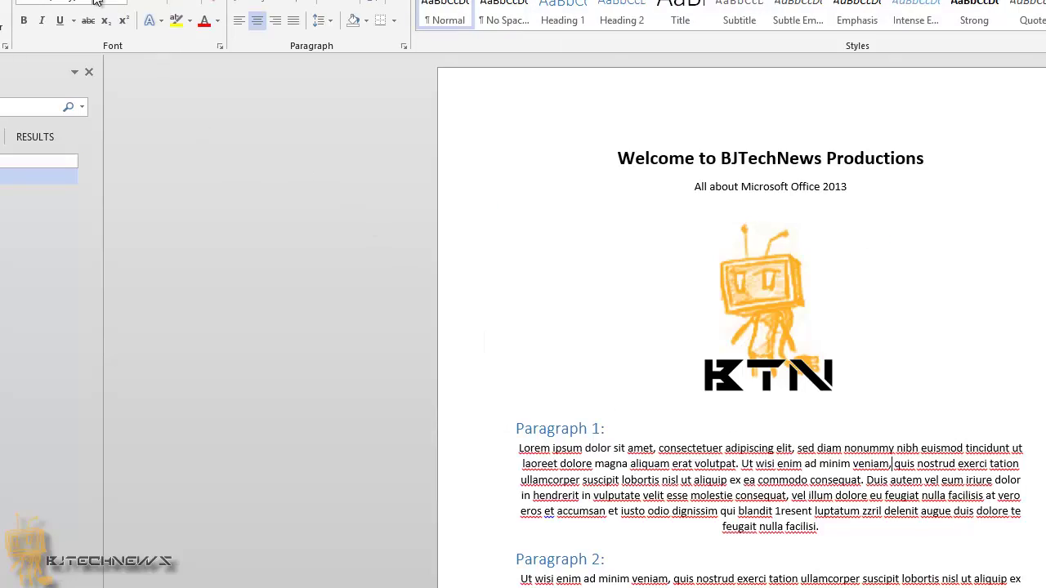
pyautogui.click(86, 20)
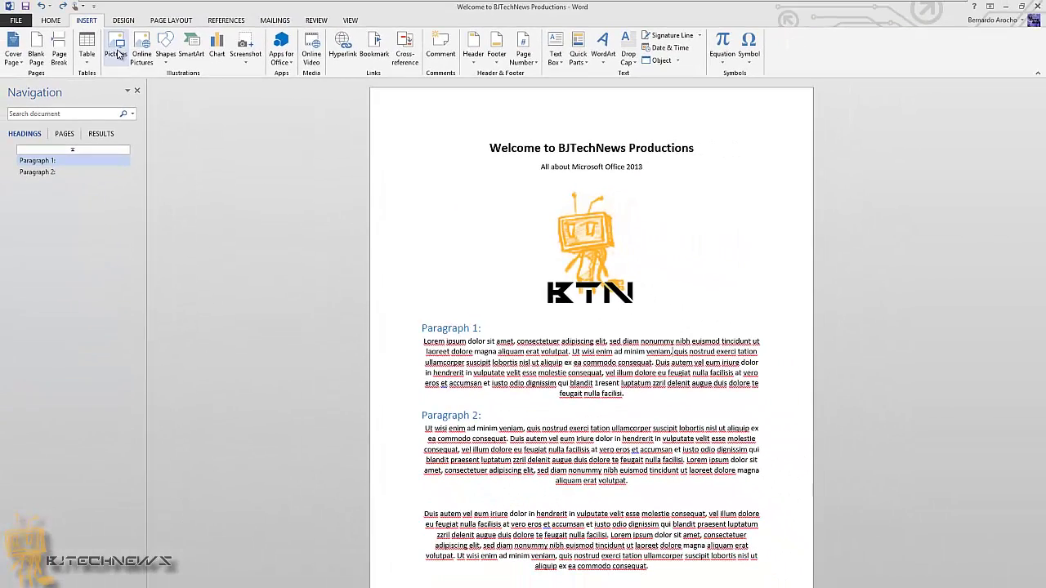
pyautogui.click(115, 51)
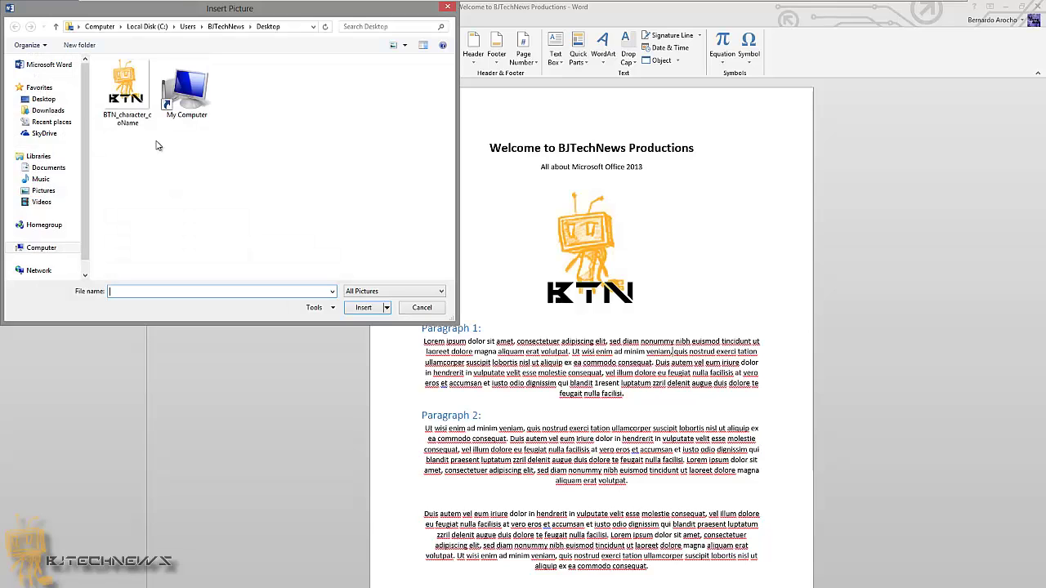
pyautogui.doubleClick(121, 88)
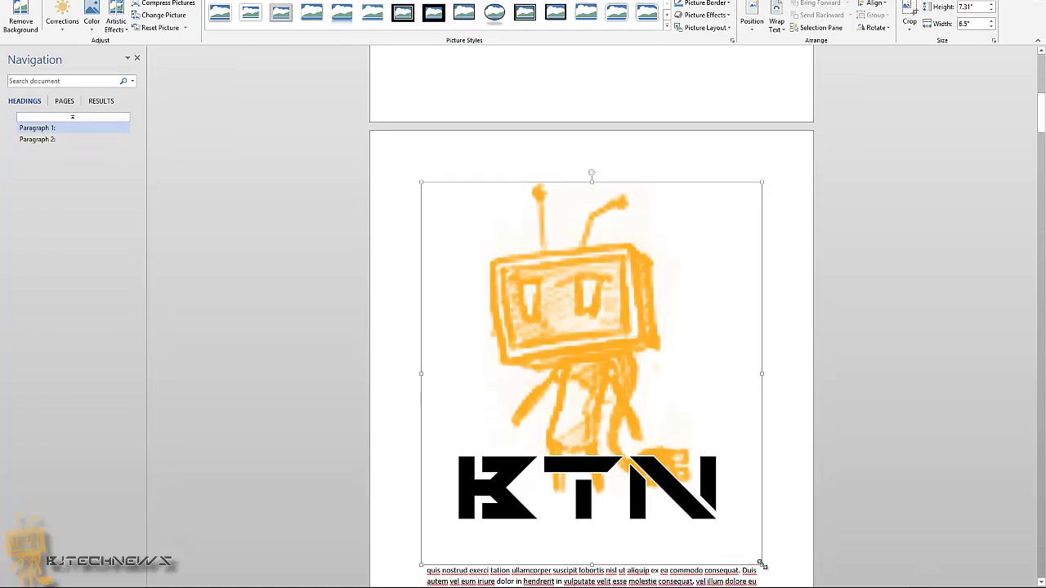
# Shrink the second logo to 0.66" by 0.58" within Paragraph 1
pyautogui.moveTo(760, 563); pyautogui.dragTo(471, 221)
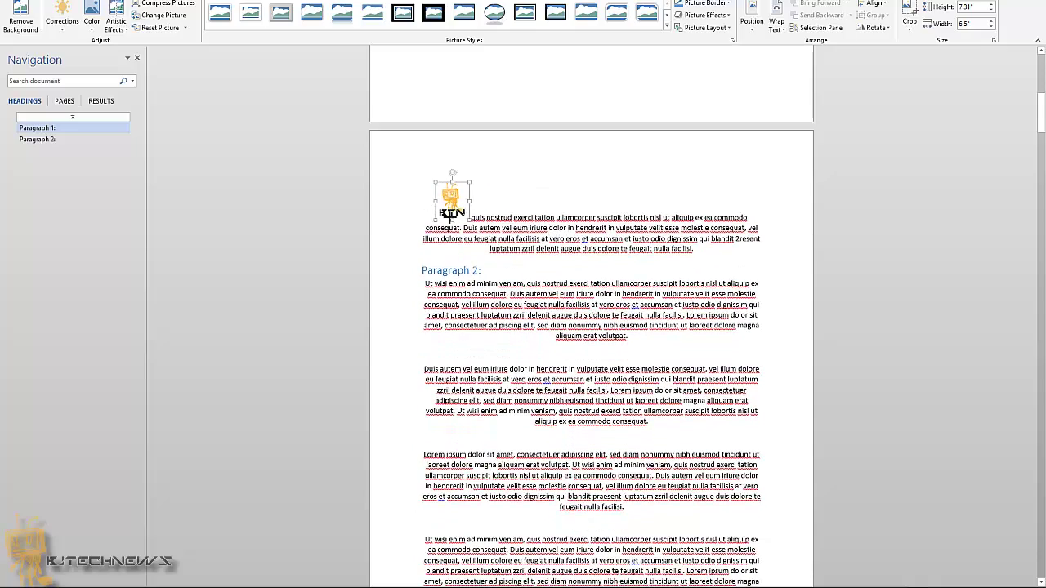
pyautogui.scroll(-5, 467, 240)
pyautogui.scroll(5, 466, 240)
pyautogui.scroll(-2, 467, 242)
pyautogui.scroll(3, 467, 242)
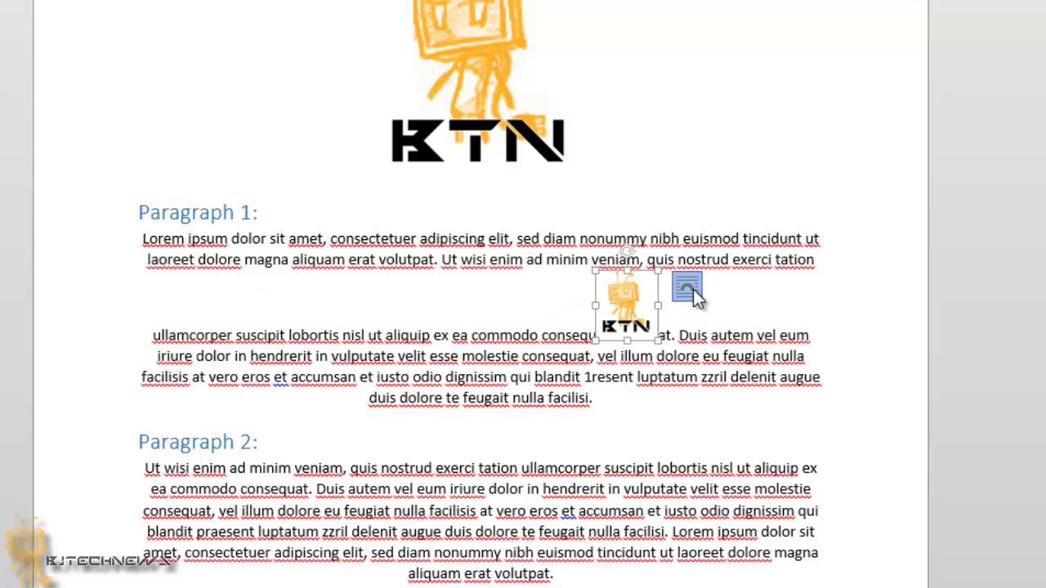
# Give the small logo Square text wrapping from Layout Options
pyautogui.click(686, 290)
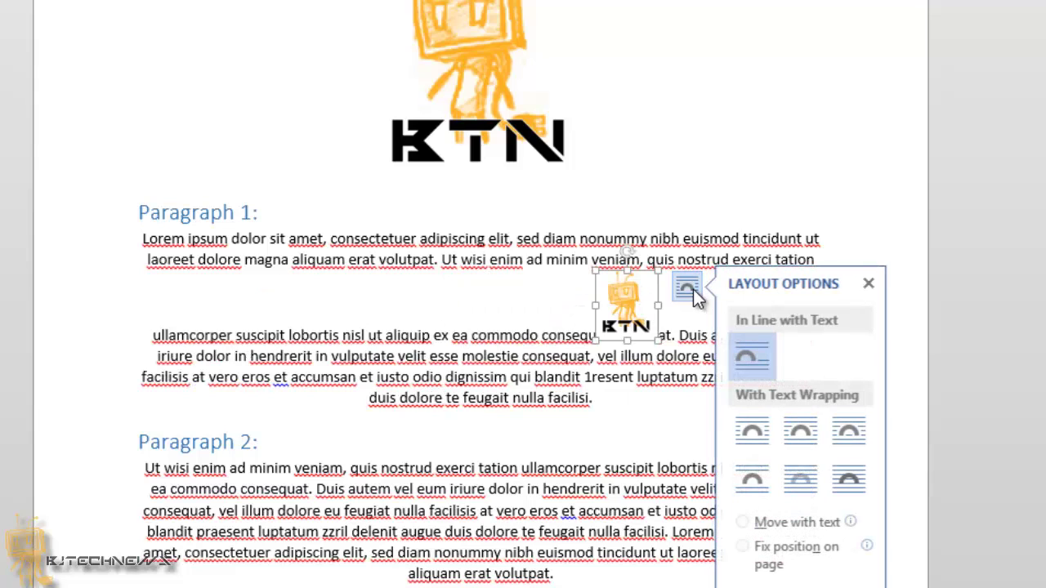
pyautogui.click(761, 435)
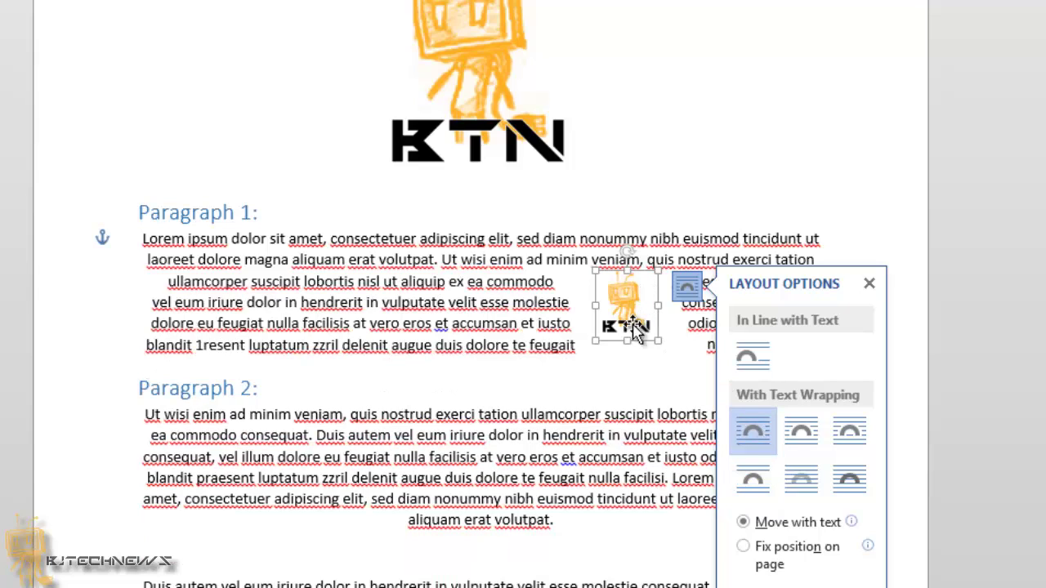